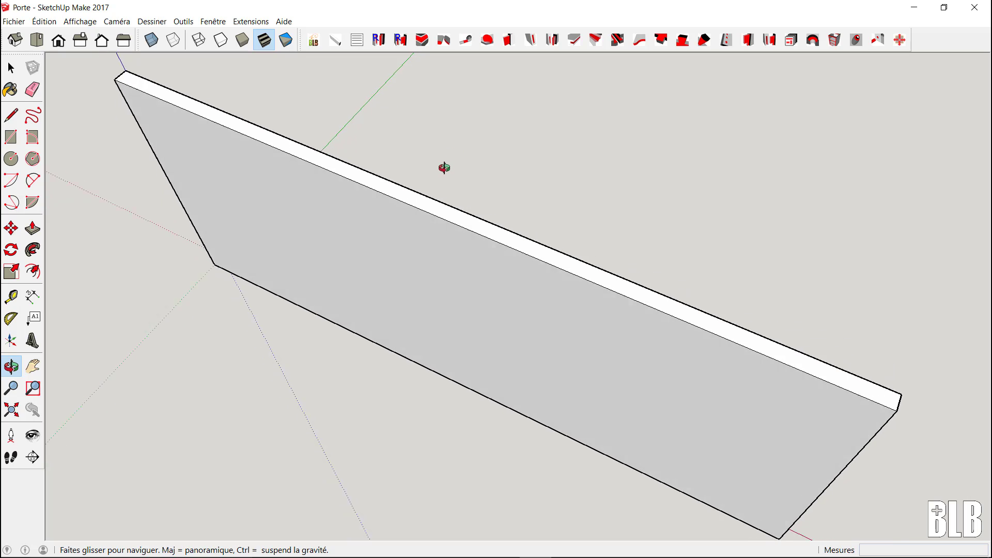
# - Start the Quincaillerie tool to add hardware to the door panel
pyautogui.press('space')
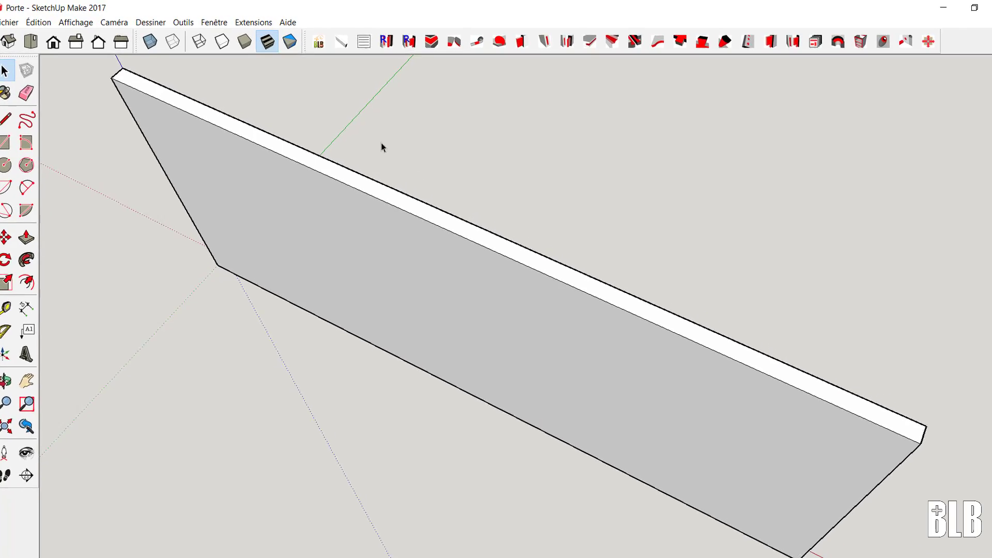
pyautogui.click(145, 25)
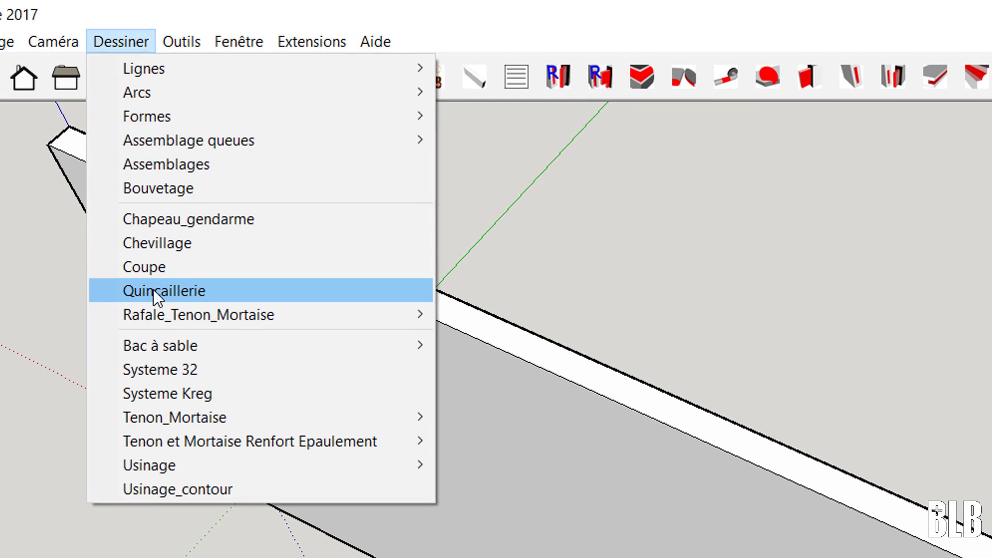
pyautogui.click(237, 19)
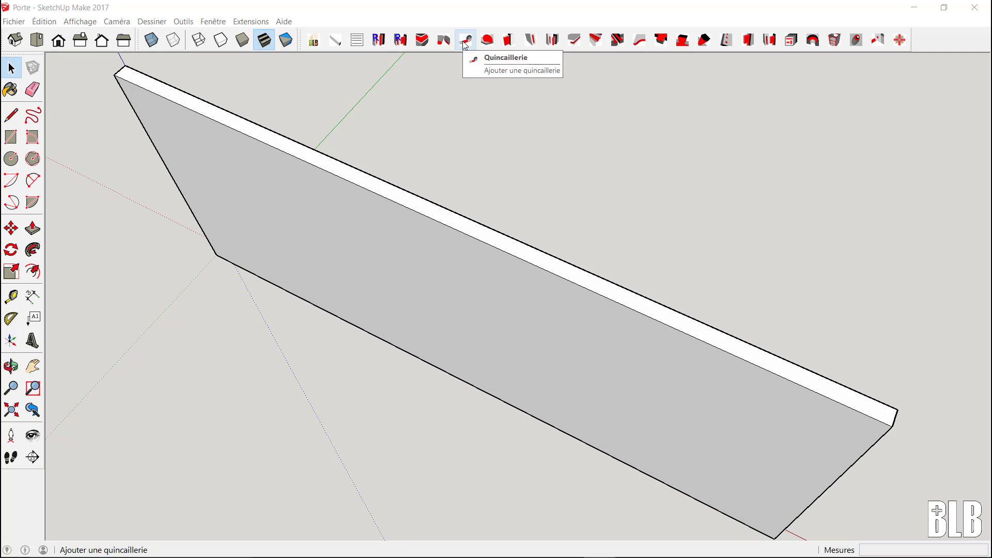
pyautogui.click(465, 41)
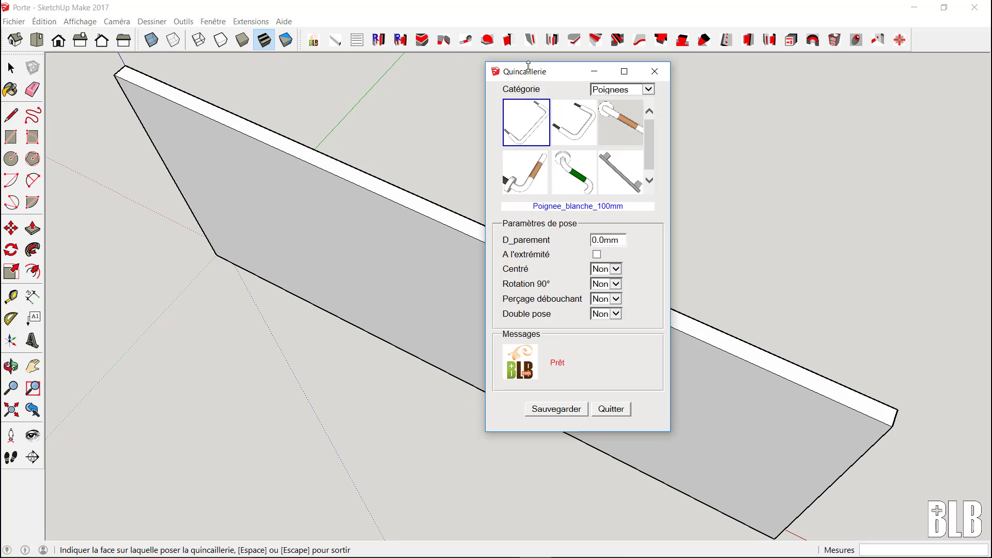
pyautogui.moveTo(532, 72); pyautogui.dragTo(519, 74)
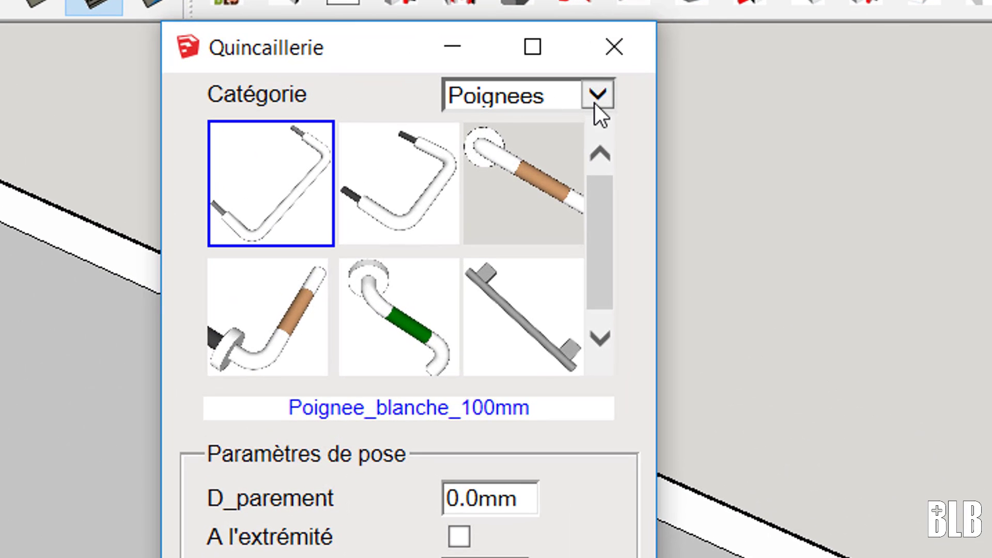
# - Browse the hardware library's Glissieres, Serrures, Cremailleres, Charnieres and Platines categories to examine the available models
pyautogui.click(600, 95)
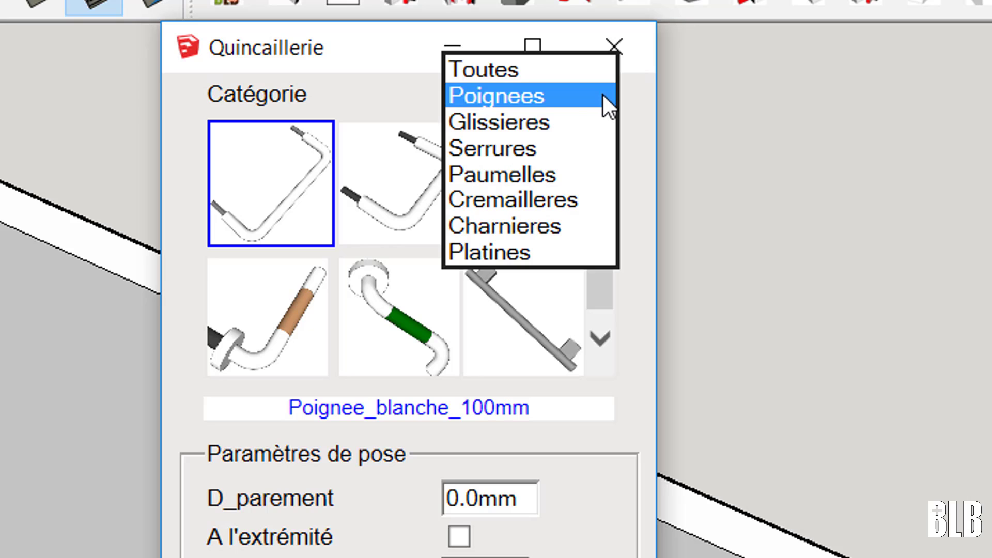
pyautogui.click(534, 129)
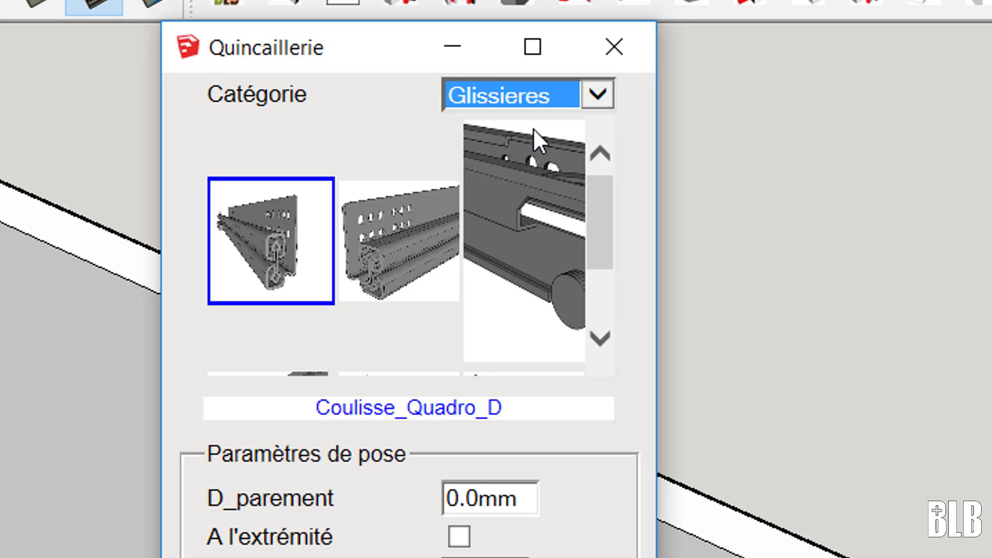
pyautogui.click(597, 96)
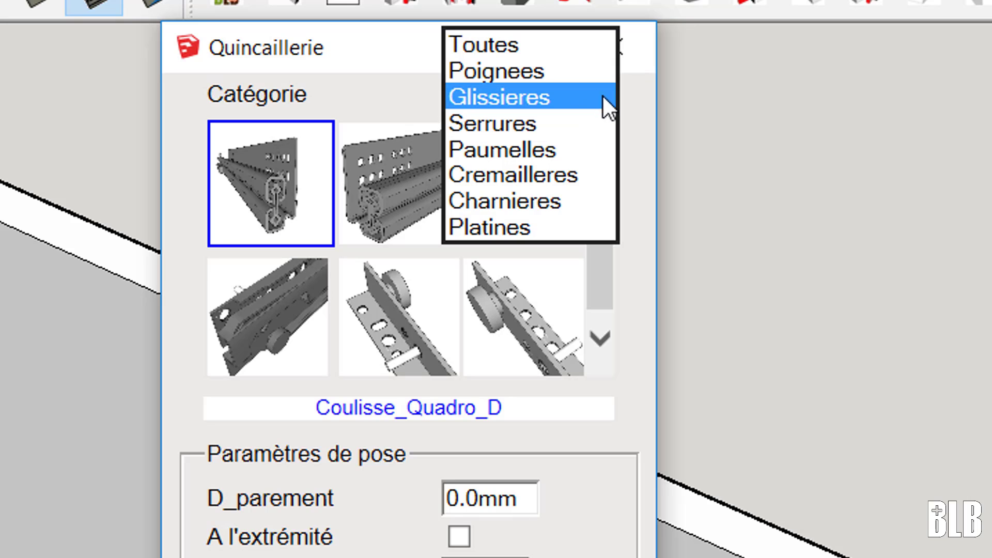
pyautogui.click(572, 128)
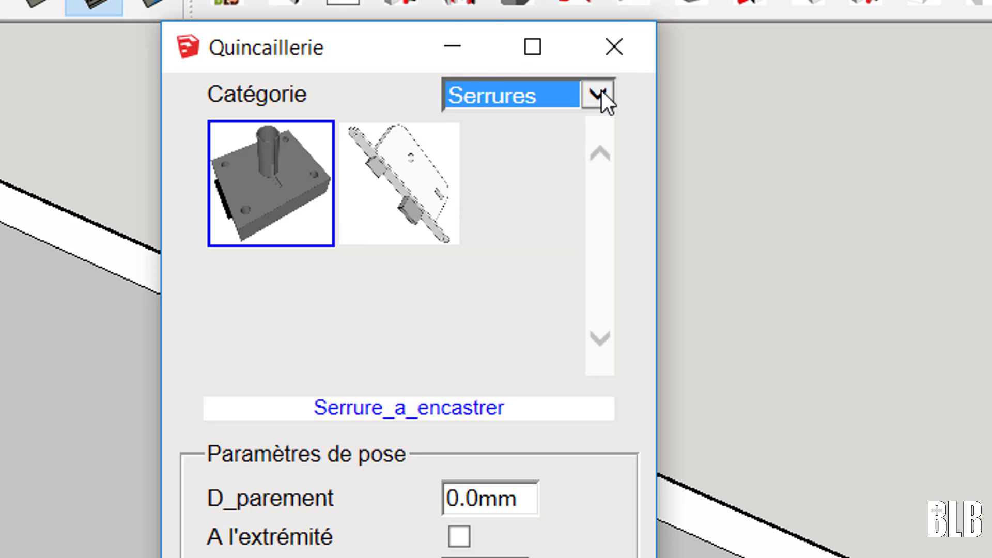
pyautogui.click(601, 90)
pyautogui.click(565, 150)
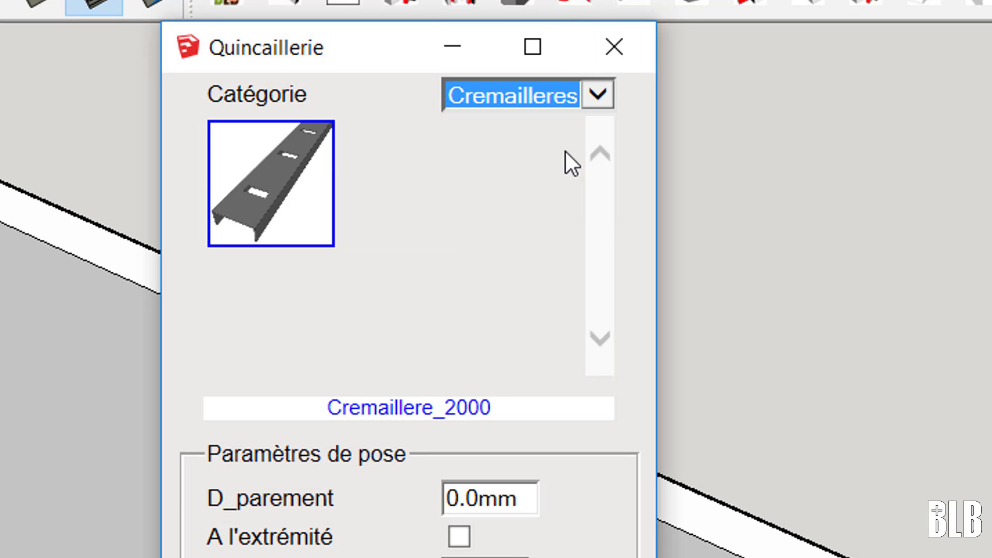
pyautogui.click(599, 94)
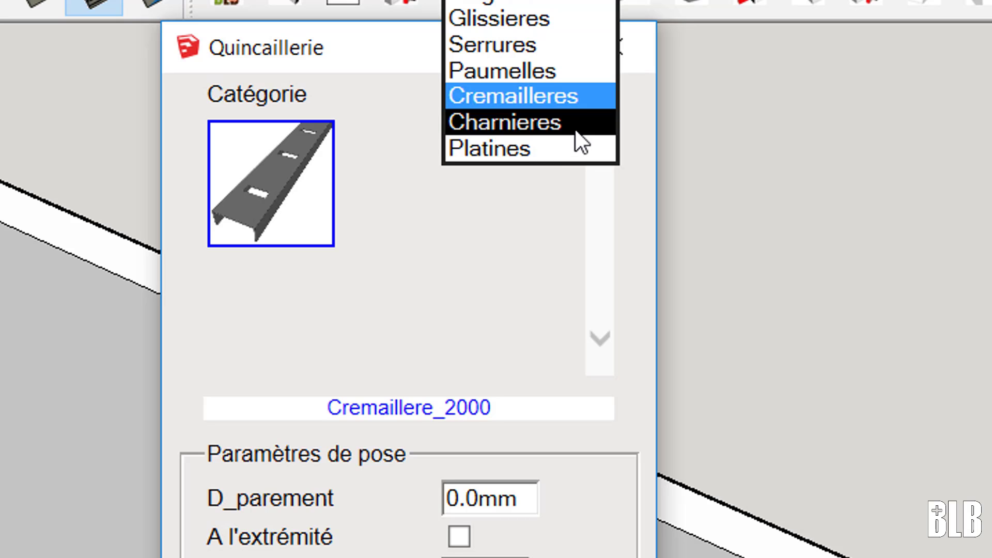
pyautogui.click(575, 129)
pyautogui.click(594, 104)
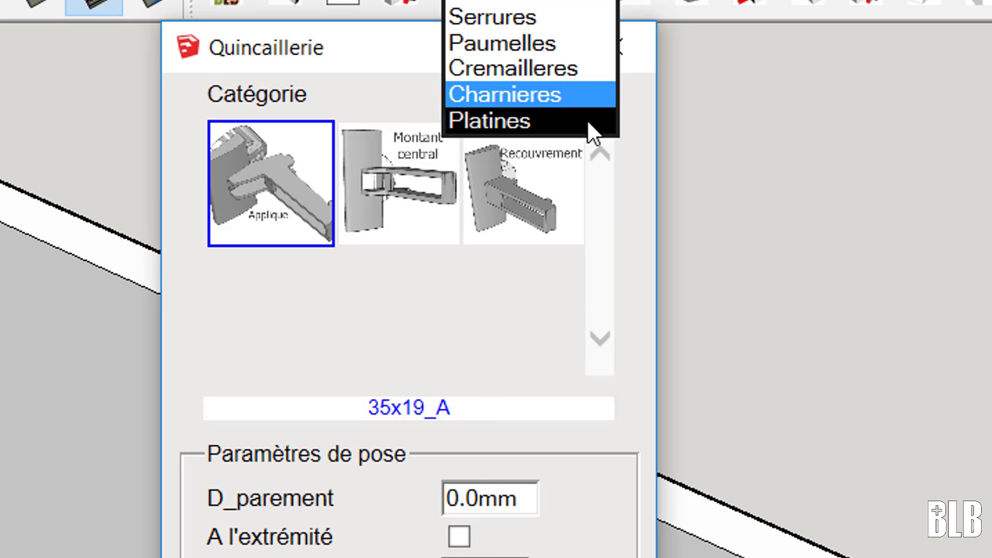
pyautogui.click(588, 121)
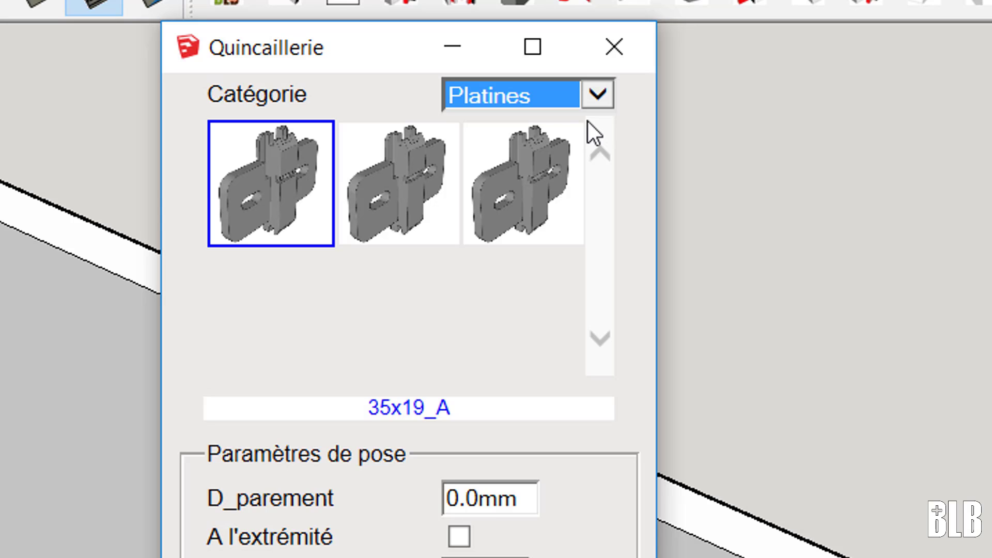
# - Switch the hardware category to Paumelles and choose the Paumelles_110_H_G hinge
pyautogui.click(597, 96)
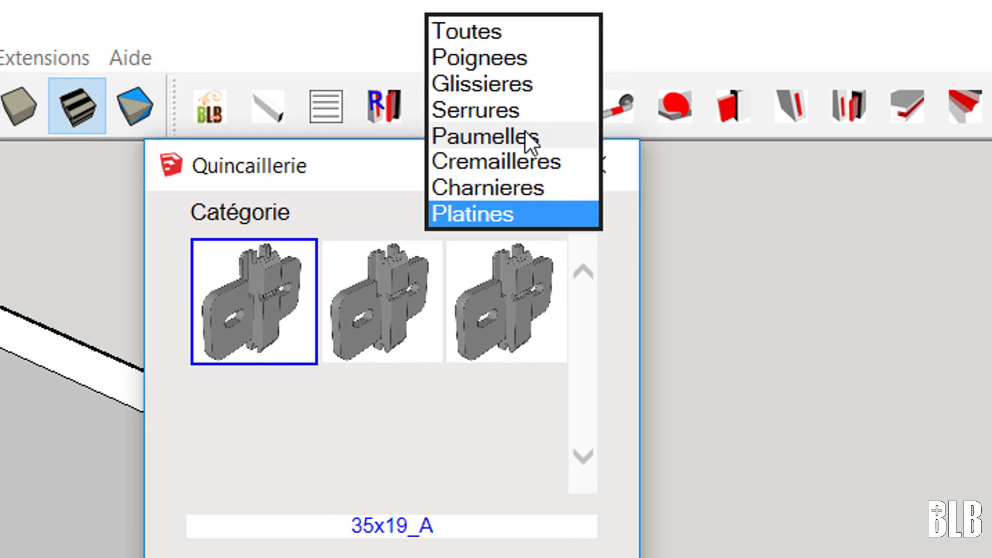
pyautogui.click(526, 135)
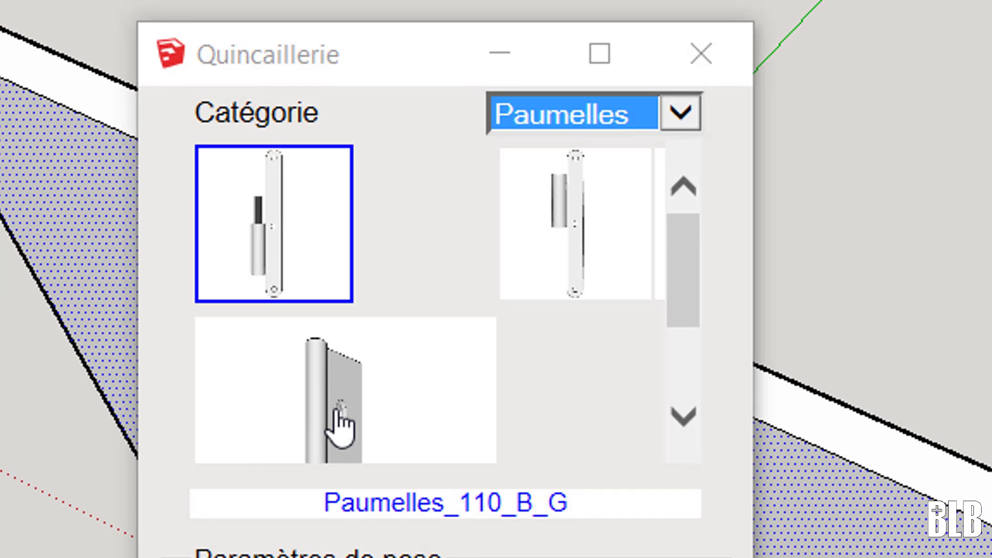
pyautogui.scroll(-2, 340, 428)
pyautogui.scroll(2, 339, 428)
pyautogui.click(492, 274)
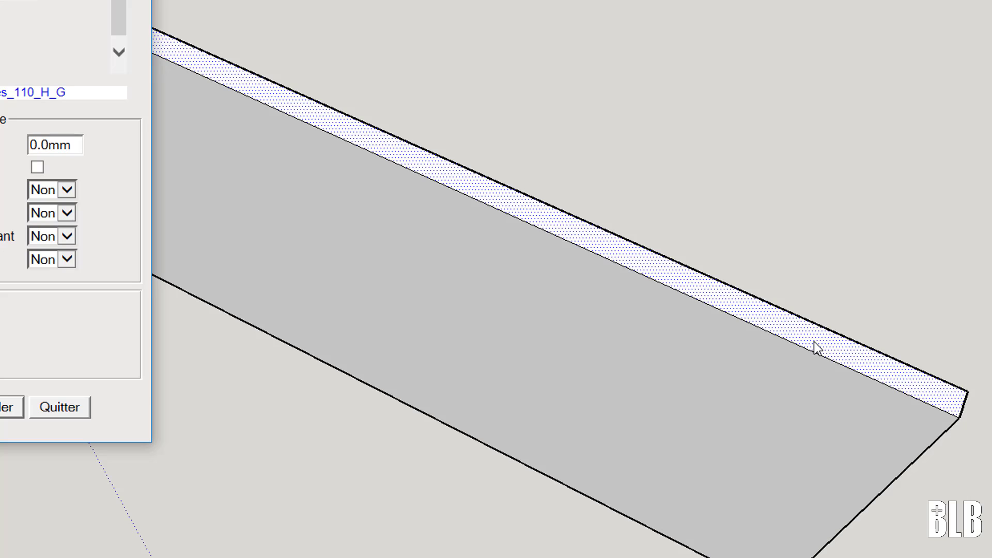
# - Place the hinge on the door's narrow edge near one end, distribute it as *3, and quit the hardware dialog
pyautogui.click(814, 342)
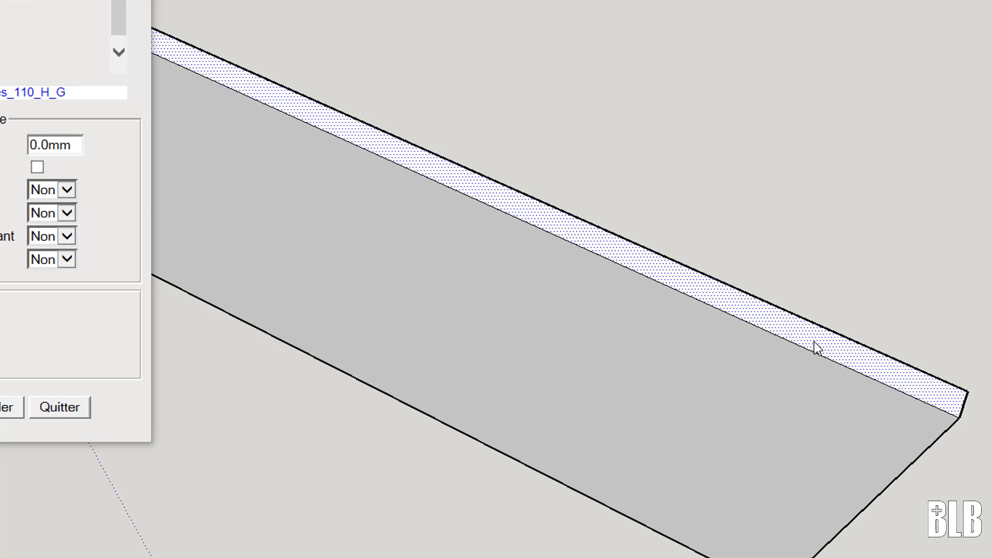
pyautogui.click(725, 309)
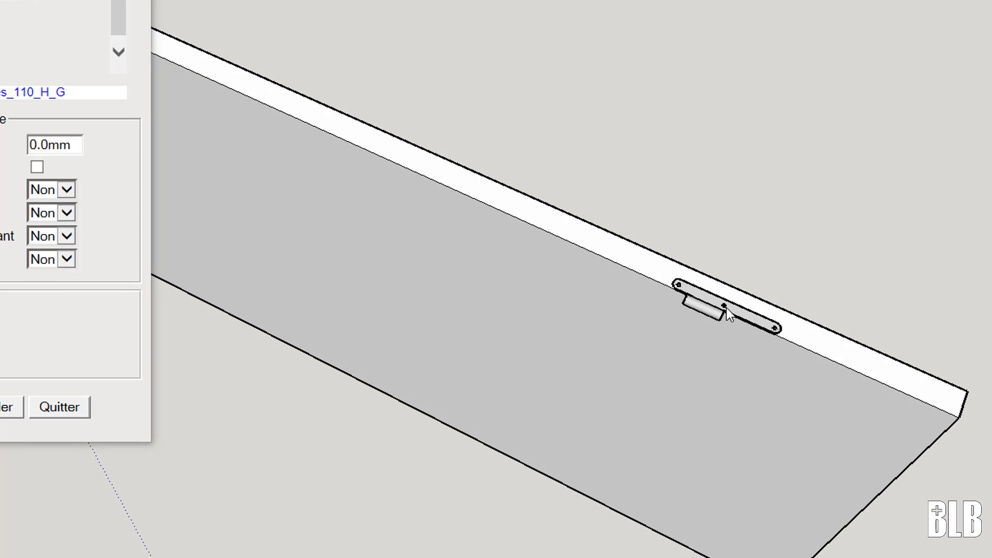
pyautogui.write('*3')
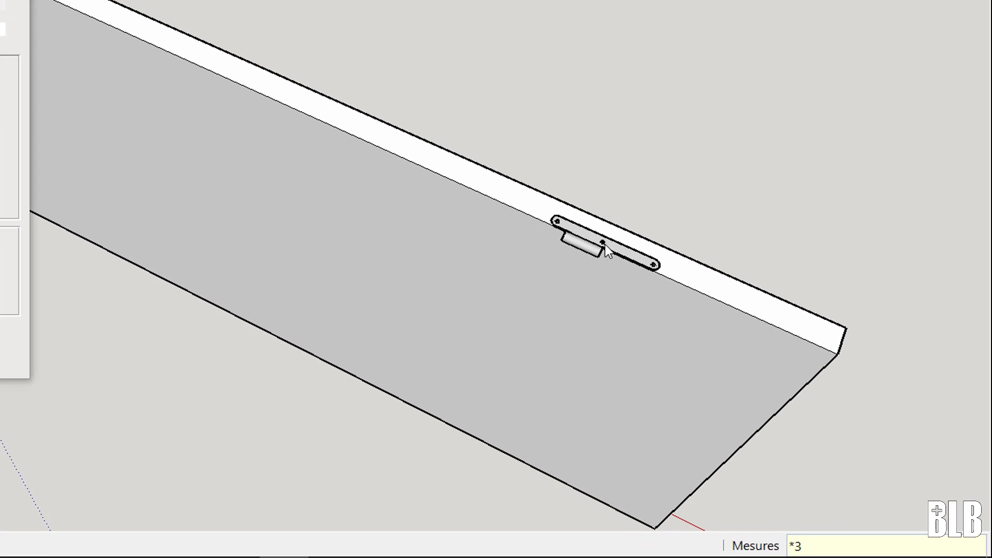
pyautogui.press('Return')
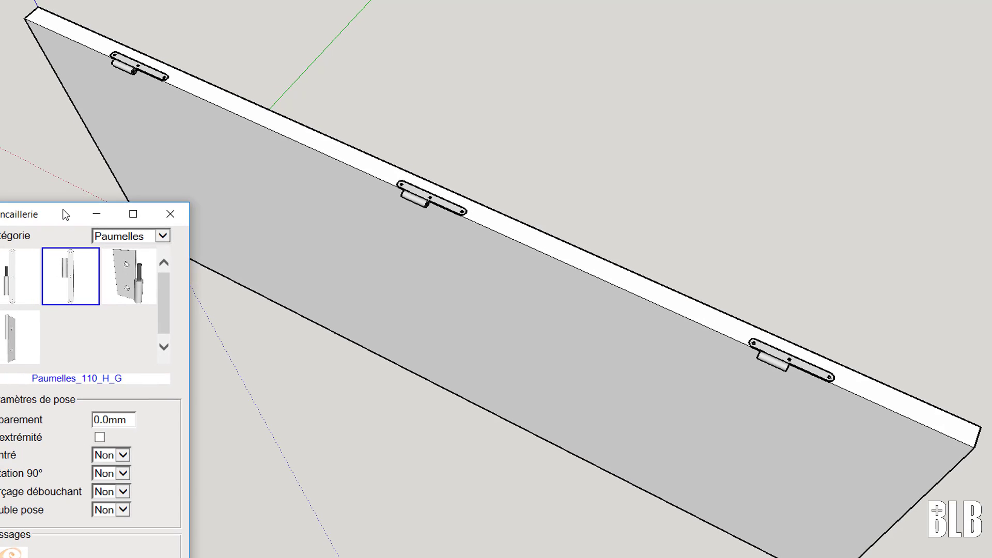
pyautogui.moveTo(66, 214); pyautogui.dragTo(21, 37)
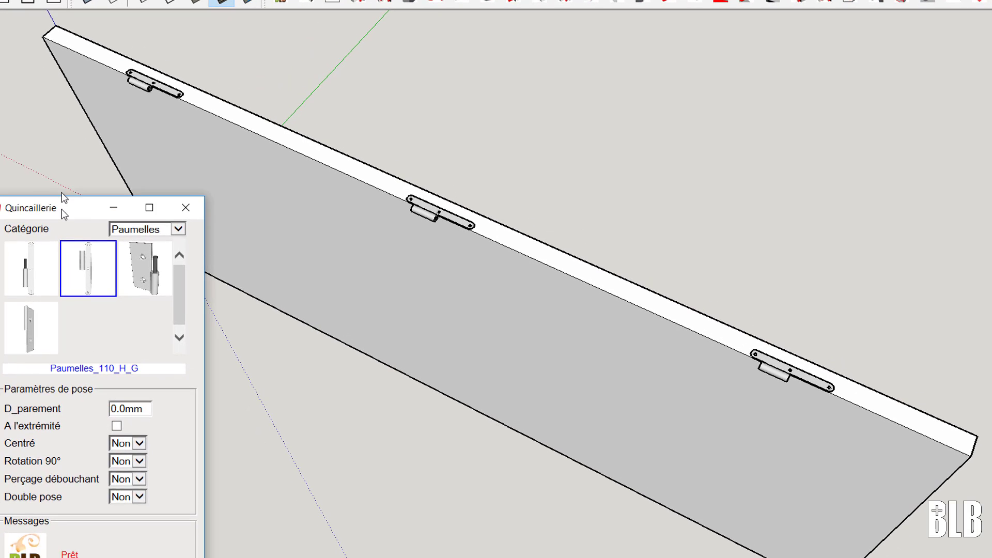
pyautogui.click(129, 464)
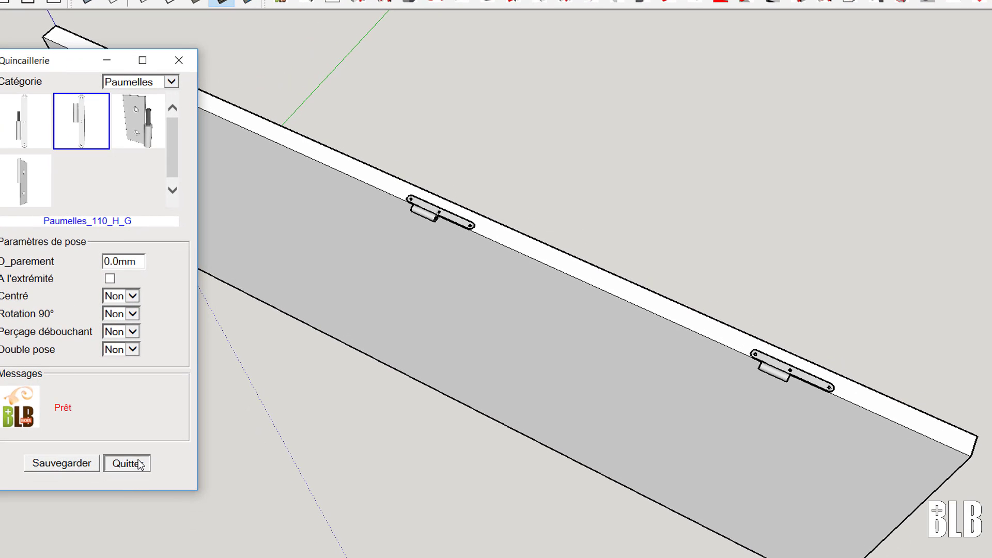
# - Delete the hinge component closest to the door's near end, leaving its machined recess in the edge
pyautogui.moveTo(749, 410); pyautogui.dragTo(684, 442, button='middle')
pyautogui.scroll(3, 684, 442)
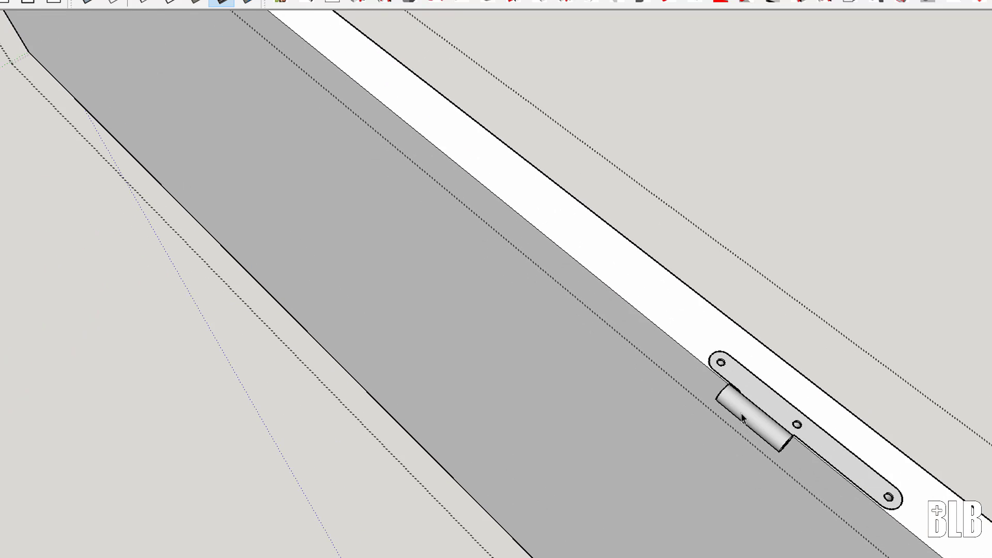
pyautogui.click(743, 418)
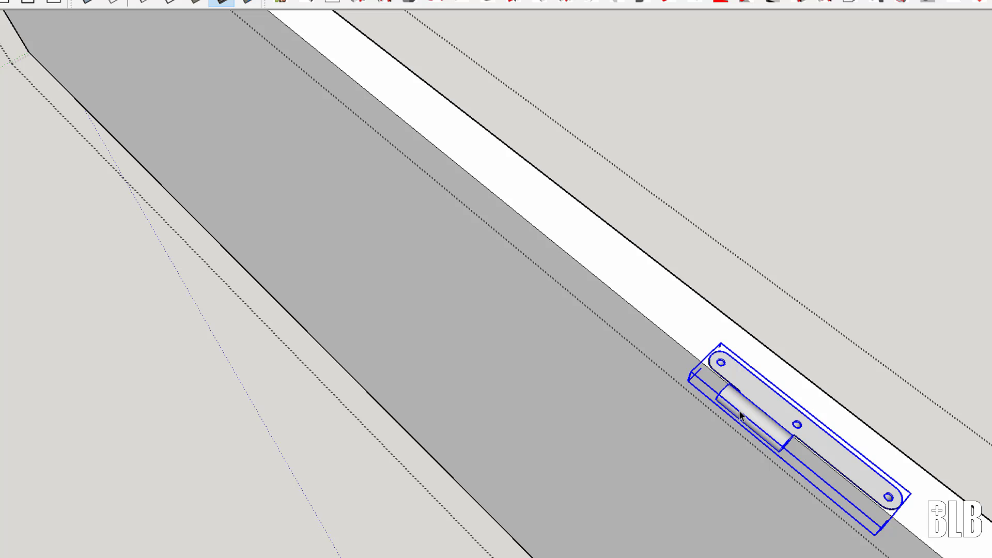
pyautogui.press('Delete')
pyautogui.moveTo(803, 430); pyautogui.dragTo(848, 519, button='middle')
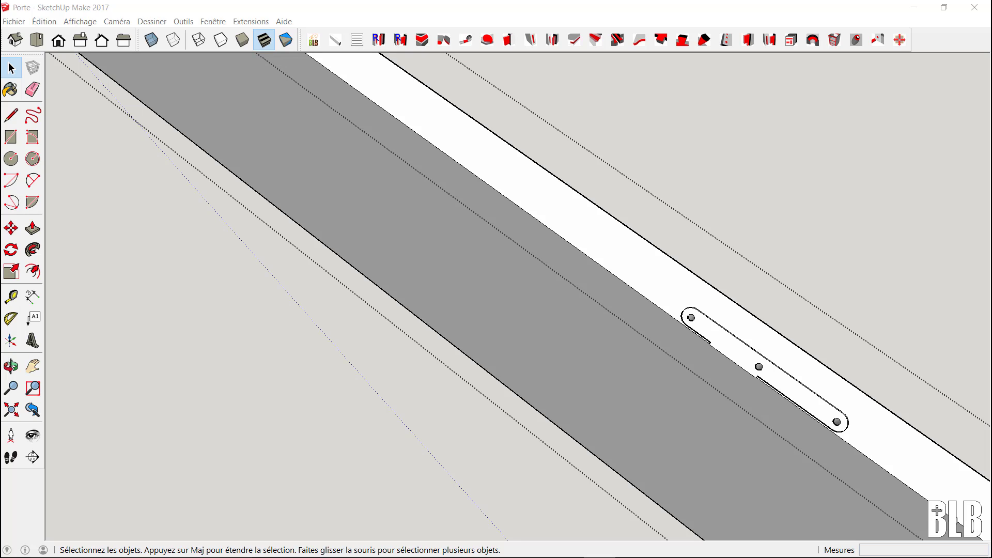
pyautogui.moveTo(517, 310); pyautogui.dragTo(574, 295, button='middle')
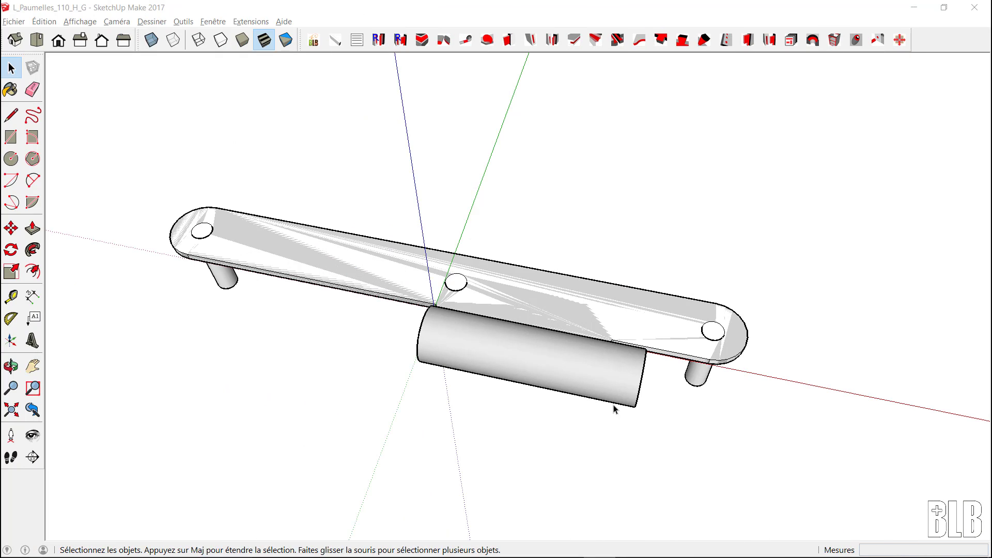
# - Move the hinge group about 41 mm away from its machining volume in the L_Paumelles_110_H_G model
pyautogui.click(505, 344)
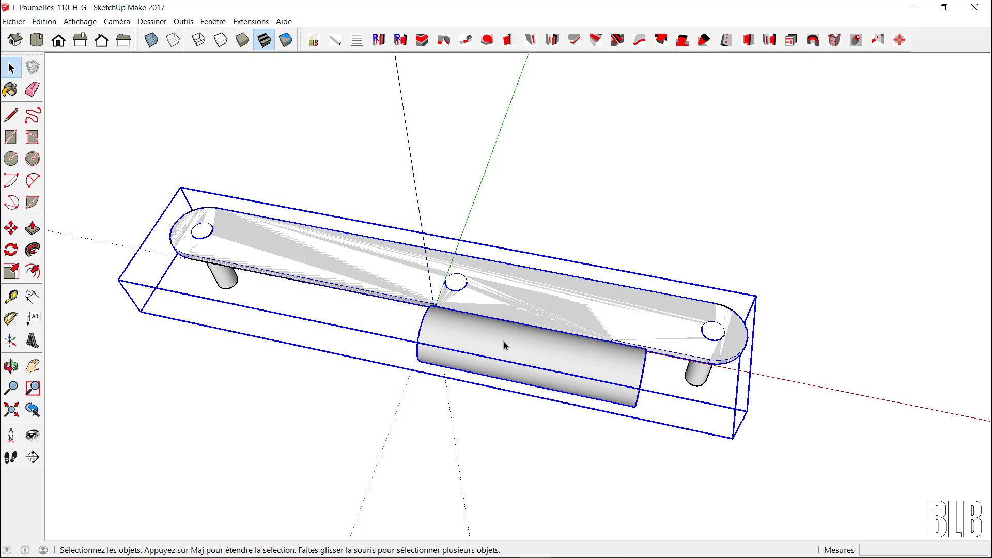
pyautogui.press('m')
pyautogui.click(505, 342)
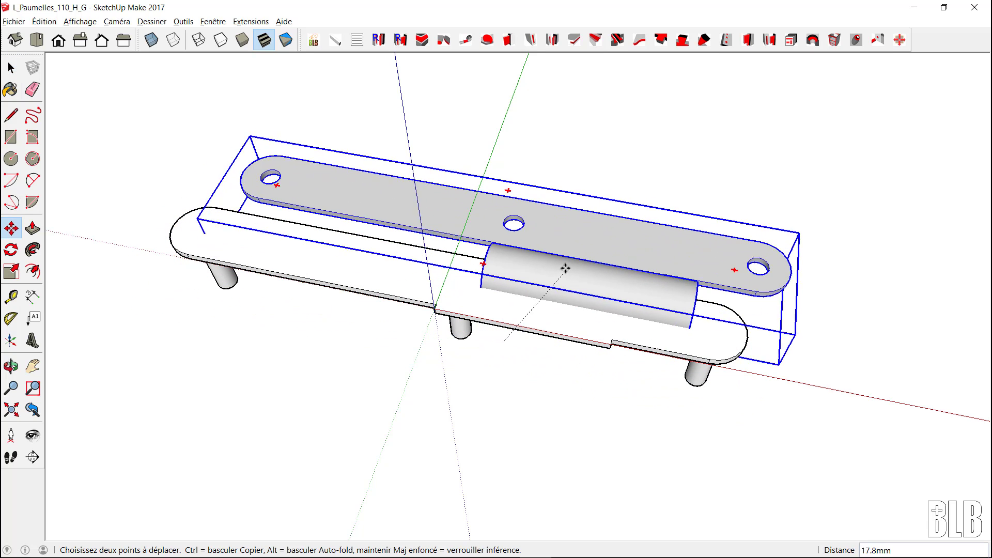
pyautogui.click(603, 180)
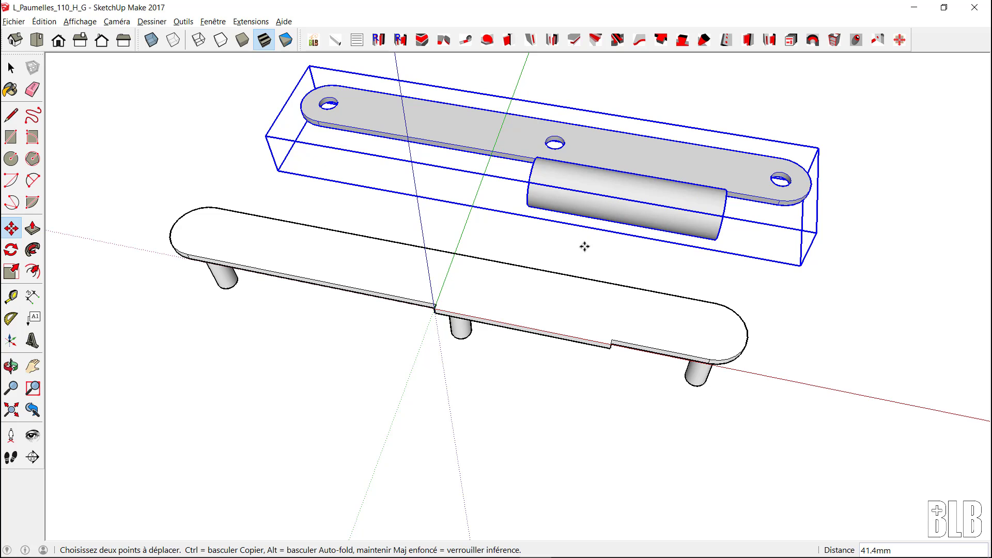
pyautogui.press('space')
# - Select the entire machining volume with its three screw pegs, and delete only its top face
pyautogui.click(499, 305)
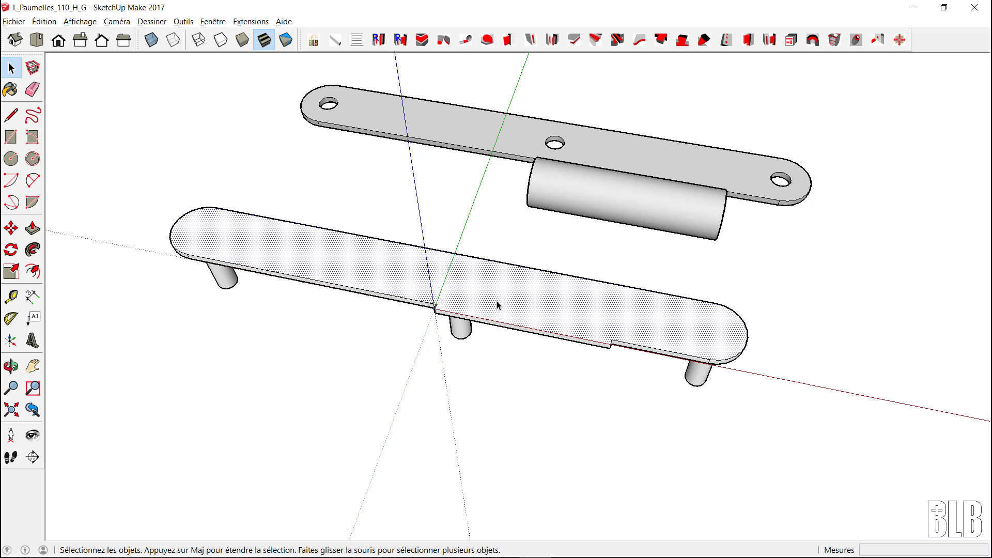
pyautogui.tripleClick(497, 305)
pyautogui.moveTo(479, 397); pyautogui.dragTo(414, 326, button='middle')
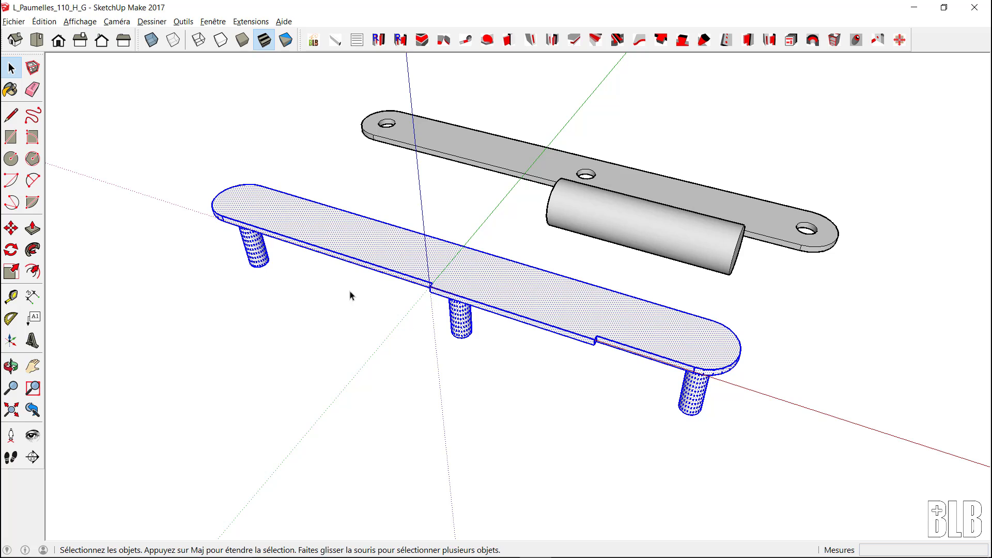
pyautogui.click(376, 241)
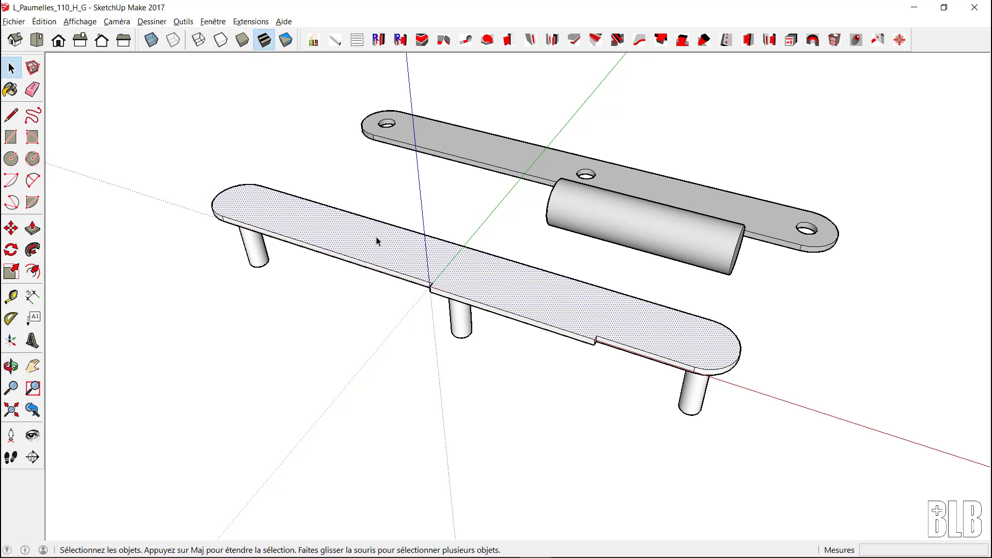
pyautogui.press('Delete')
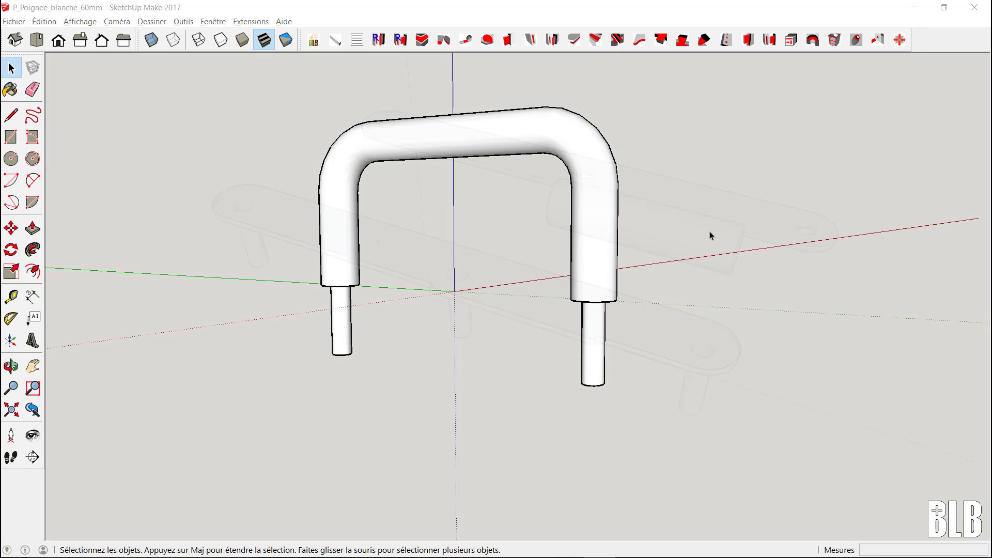
# - Move the handle group about 20 mm away from its two drilling pegs in the P_Poignee_blanche_60mm model
pyautogui.moveTo(709, 233); pyautogui.dragTo(687, 286, button='middle')
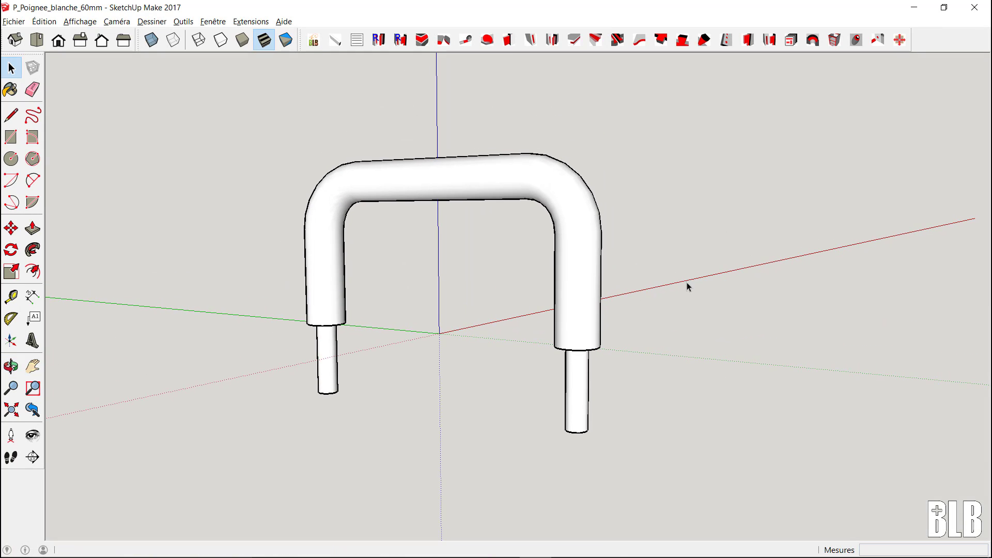
pyautogui.click(588, 297)
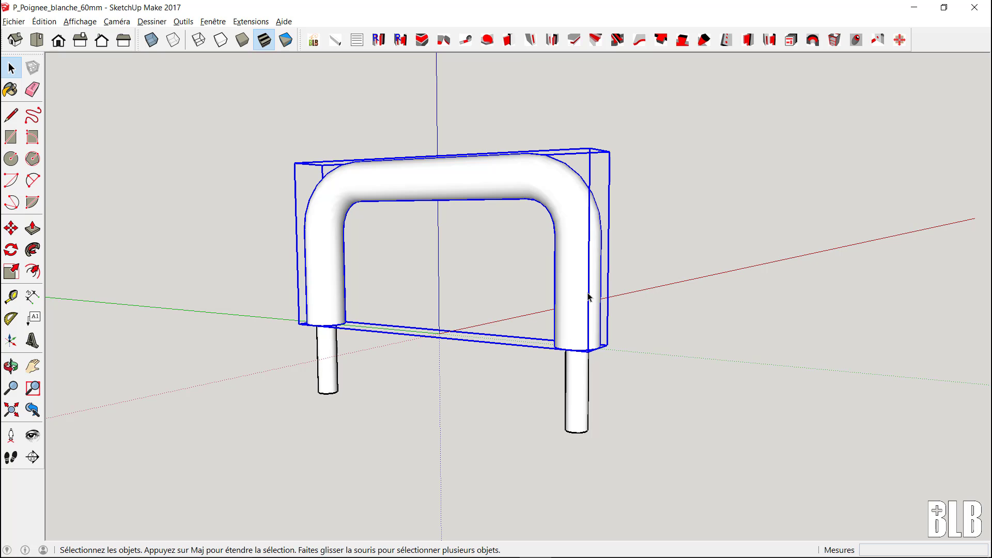
pyautogui.press('m')
pyautogui.moveTo(588, 298); pyautogui.dragTo(711, 243)
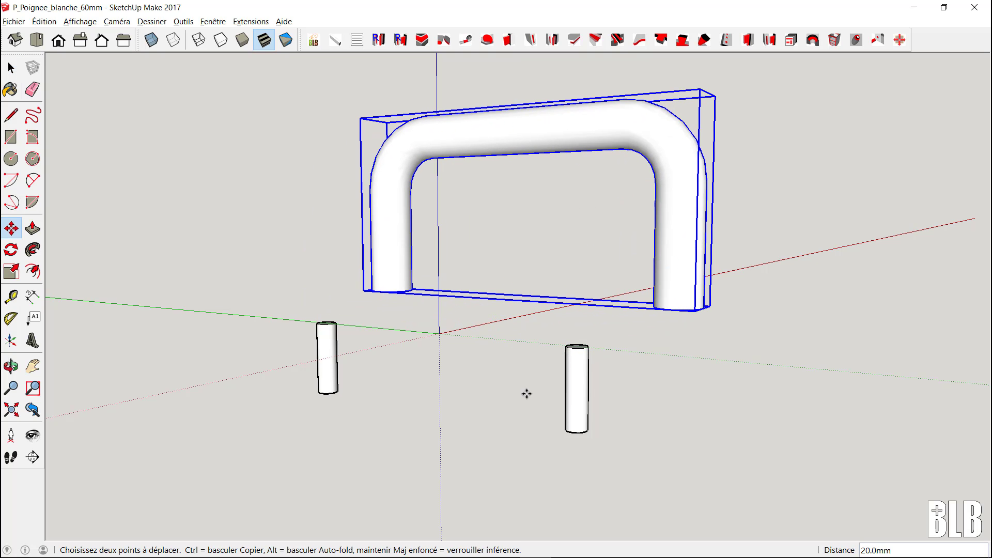
# - Select the two cylindrical drilling pegs one after the other to show the machining volumes, and clear the selection
pyautogui.press('o')
pyautogui.moveTo(517, 353); pyautogui.dragTo(498, 453)
pyautogui.moveTo(497, 454); pyautogui.dragTo(405, 401, button='middle')
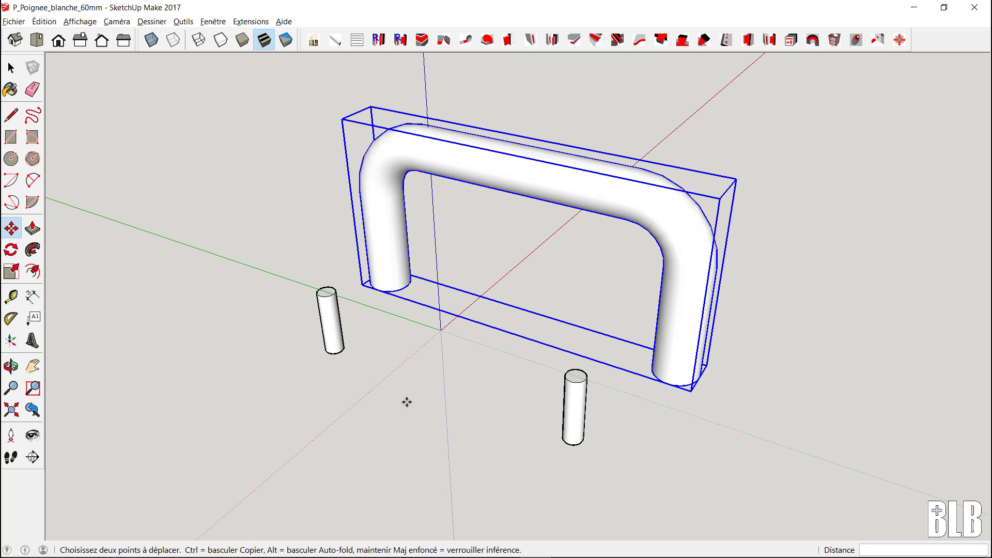
pyautogui.press('space')
pyautogui.click(333, 339)
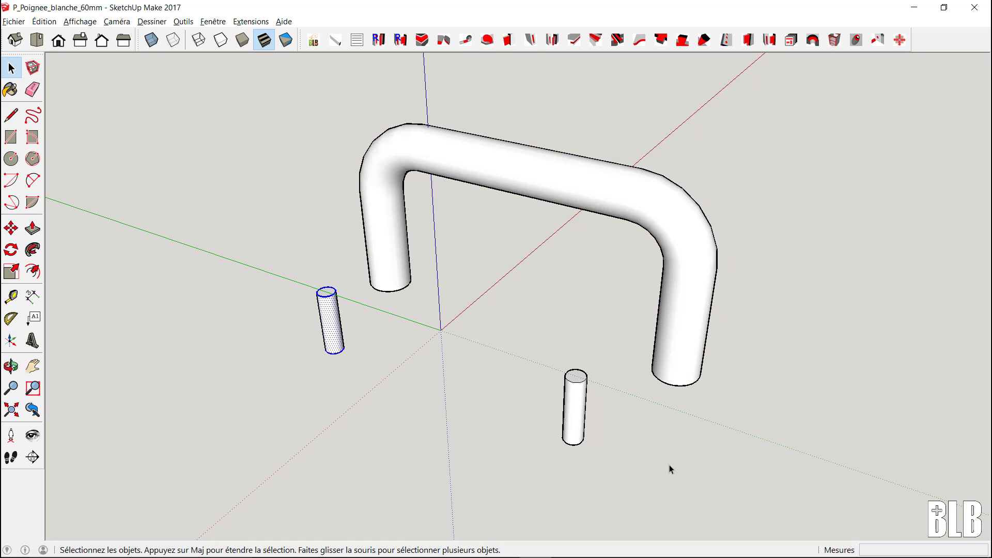
pyautogui.click(575, 408)
pyautogui.tripleClick(757, 386)
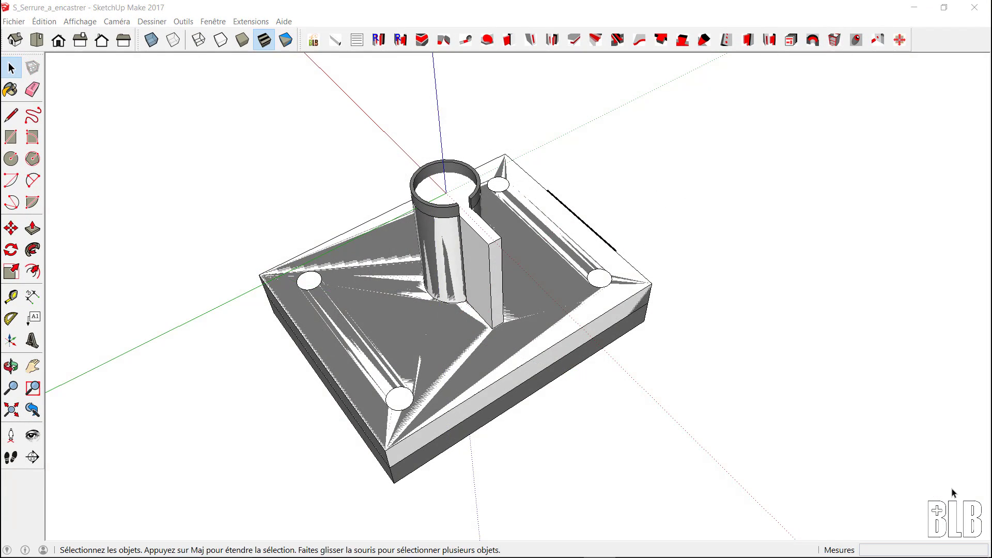
# - Move the lock group clear of its machining volume in the S_Serrure_a_encastrer model, exposing the plate, cylinder and fin
pyautogui.click(474, 433)
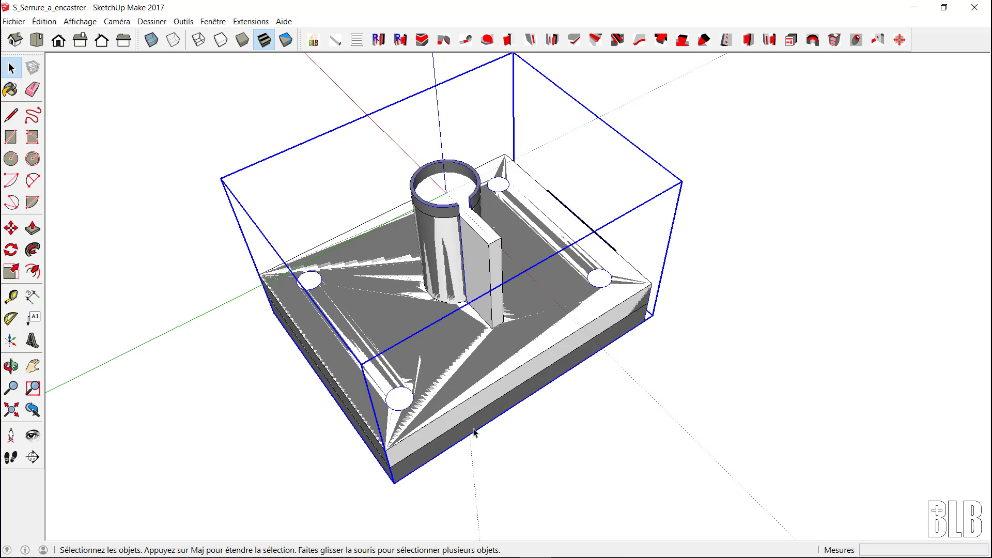
pyautogui.press('m')
pyautogui.moveTo(472, 432); pyautogui.dragTo(906, 428)
pyautogui.moveTo(906, 428); pyautogui.dragTo(913, 463, button='middle')
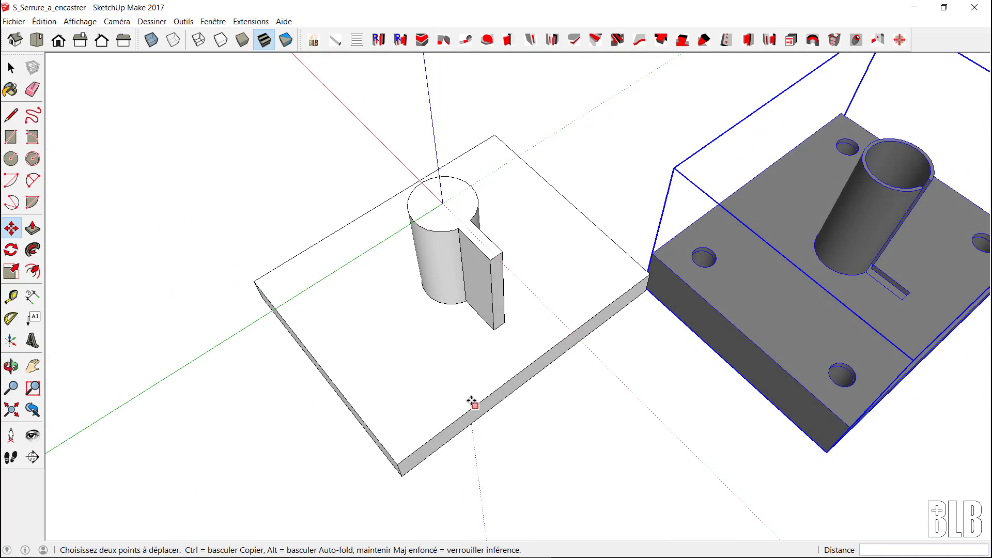
pyautogui.moveTo(448, 388); pyautogui.dragTo(521, 379, button='middle')
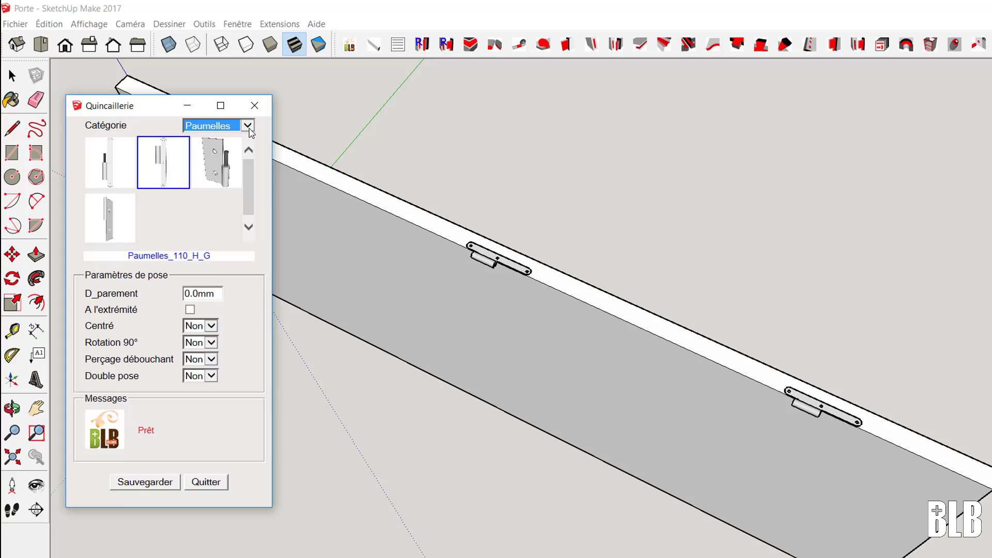
# - Open the choice of hardware categories in the Quincaillerie dialog of the Porte model
pyautogui.click(225, 111)
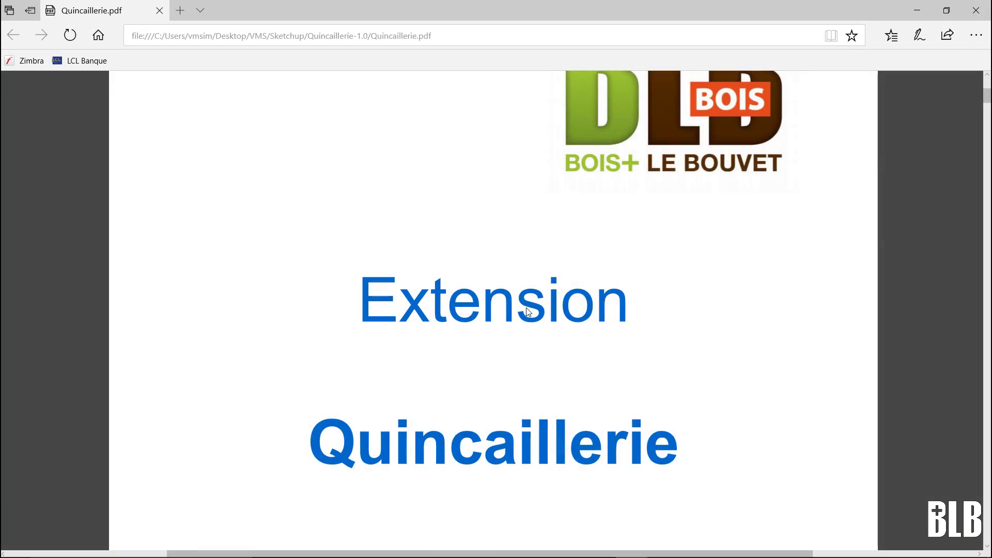
# - Switch to Quincaillerie.pdf in the browser and examine the sections on hardware placement, categories and plugin parameters
pyautogui.scroll(-4, 529, 309)
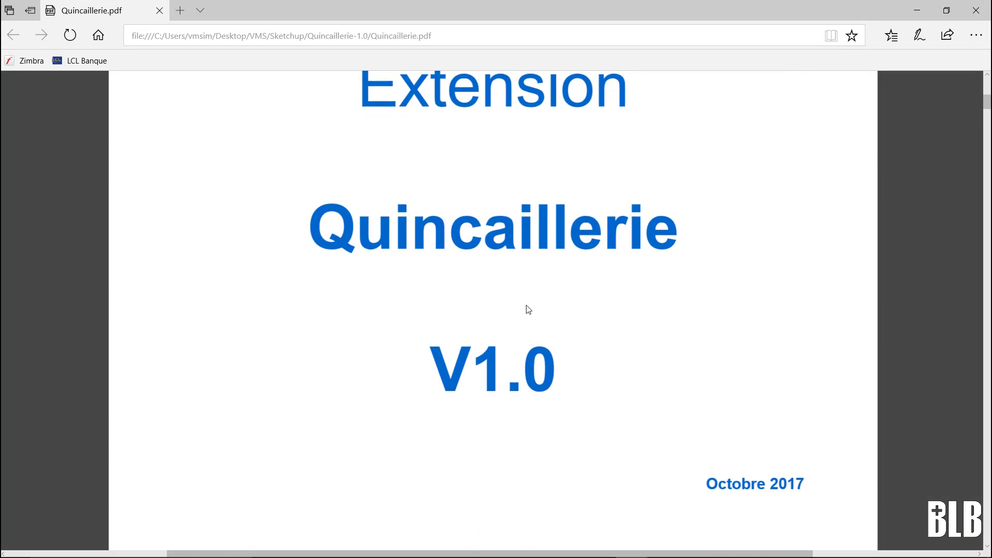
pyautogui.scroll(-20, 528, 309)
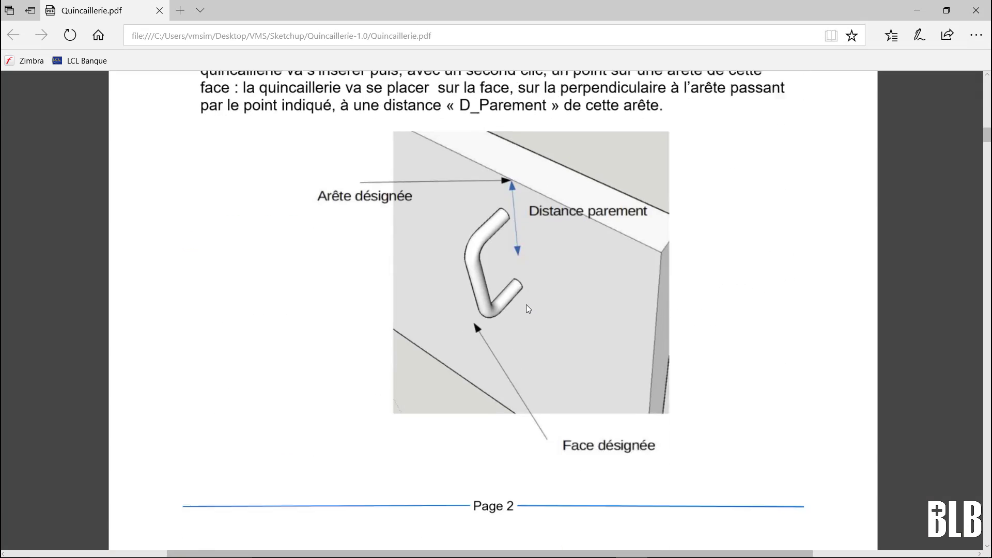
pyautogui.scroll(-7, 528, 309)
pyautogui.scroll(-15, 526, 305)
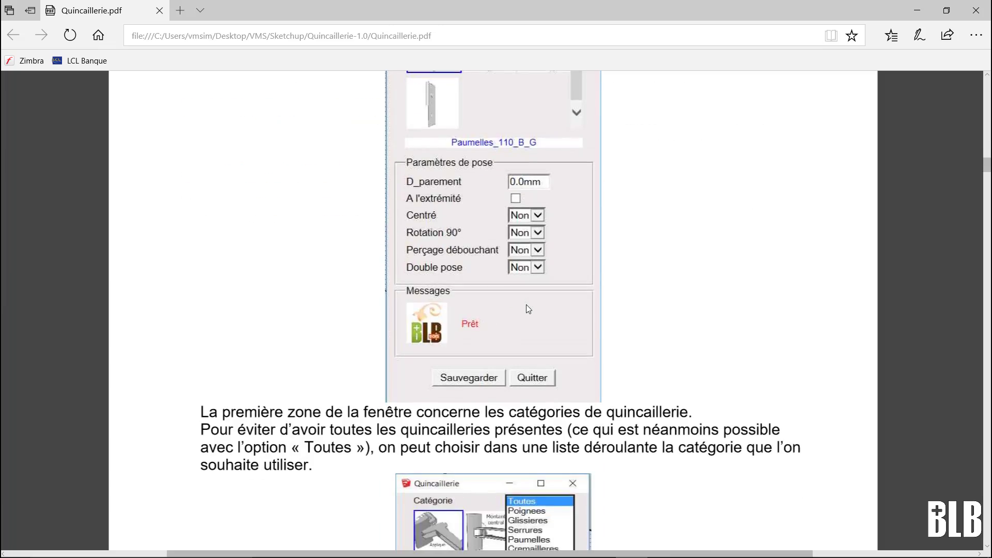
pyautogui.scroll(-20, 526, 305)
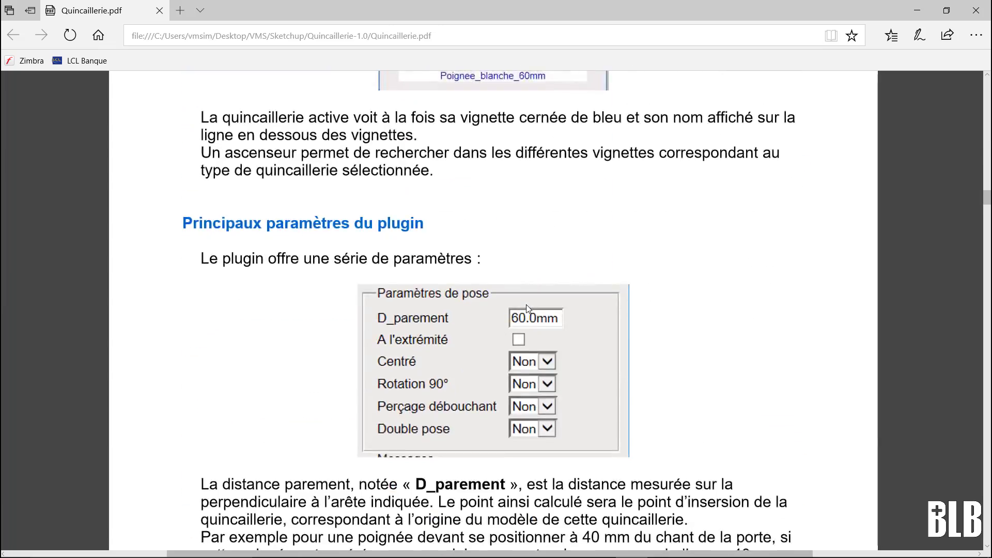
pyautogui.scroll(-20, 527, 305)
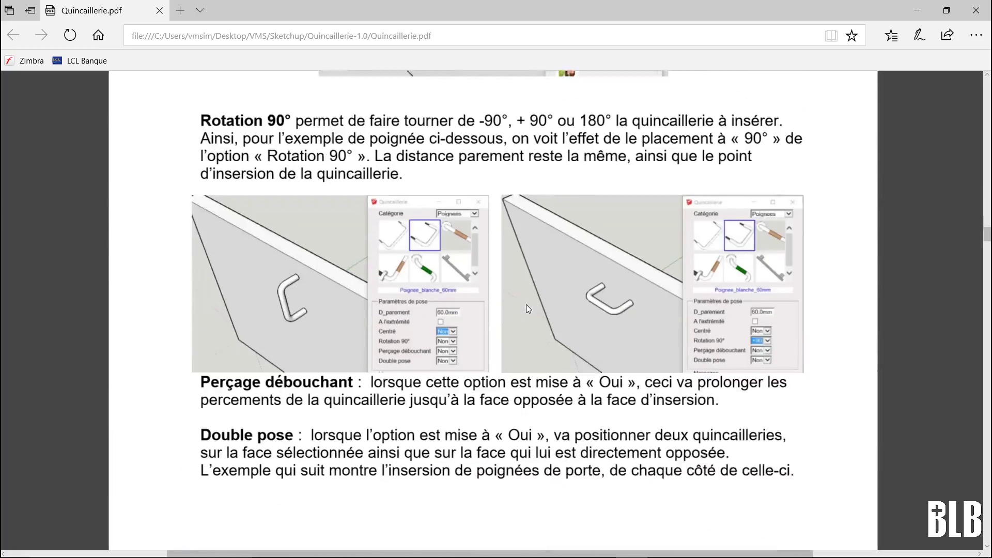
pyautogui.scroll(-20, 527, 305)
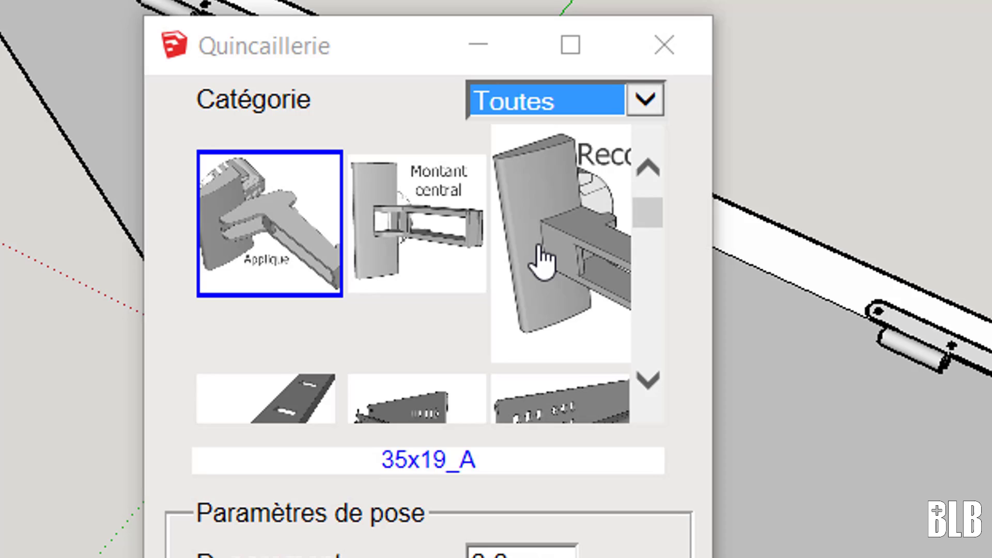
# - Browse the hardware thumbnails of the Toutes category in the Quincaillerie dialog through to the last model
pyautogui.scroll(-5, 503, 321)
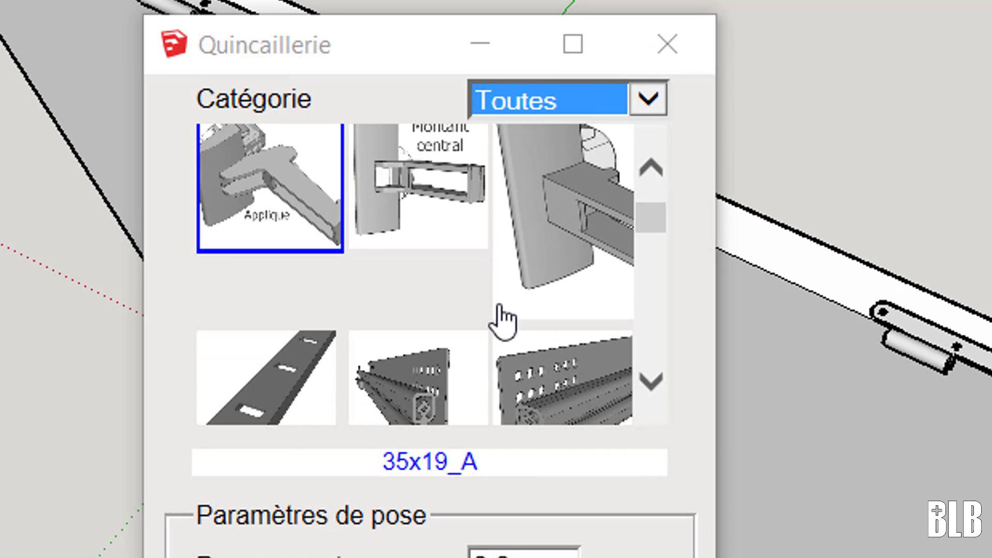
pyautogui.scroll(-5, 503, 321)
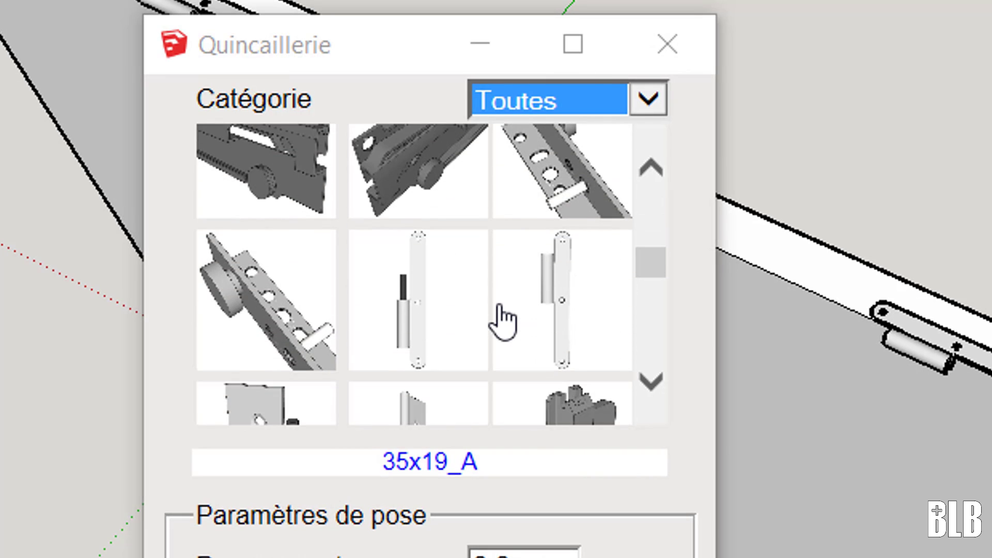
pyautogui.scroll(-2, 503, 321)
pyautogui.scroll(-6, 503, 321)
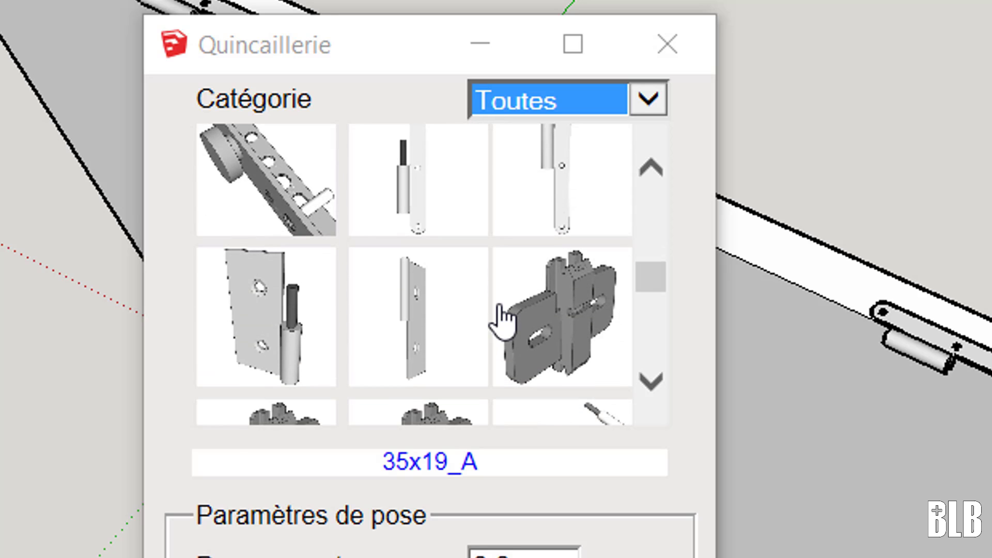
pyautogui.scroll(-6, 503, 321)
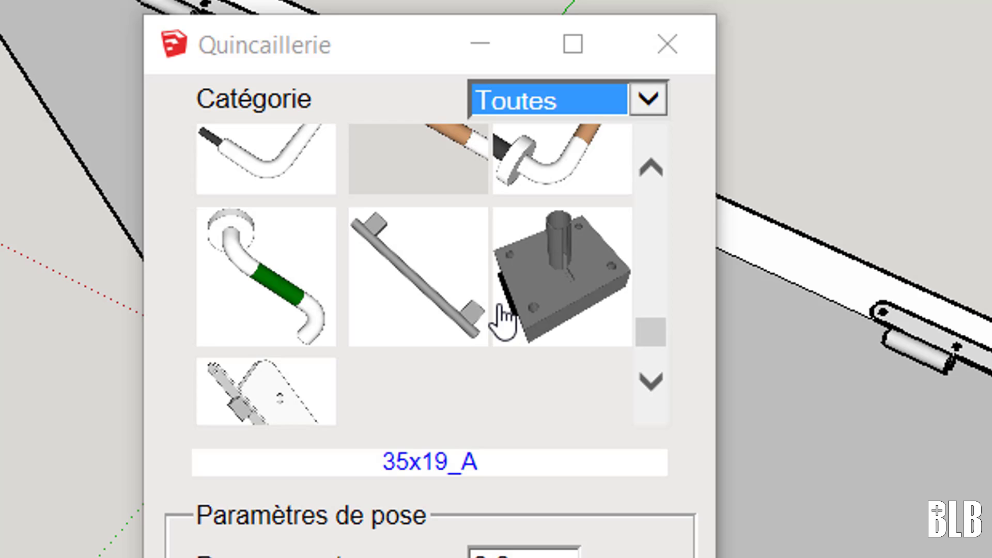
pyautogui.scroll(-2, 503, 321)
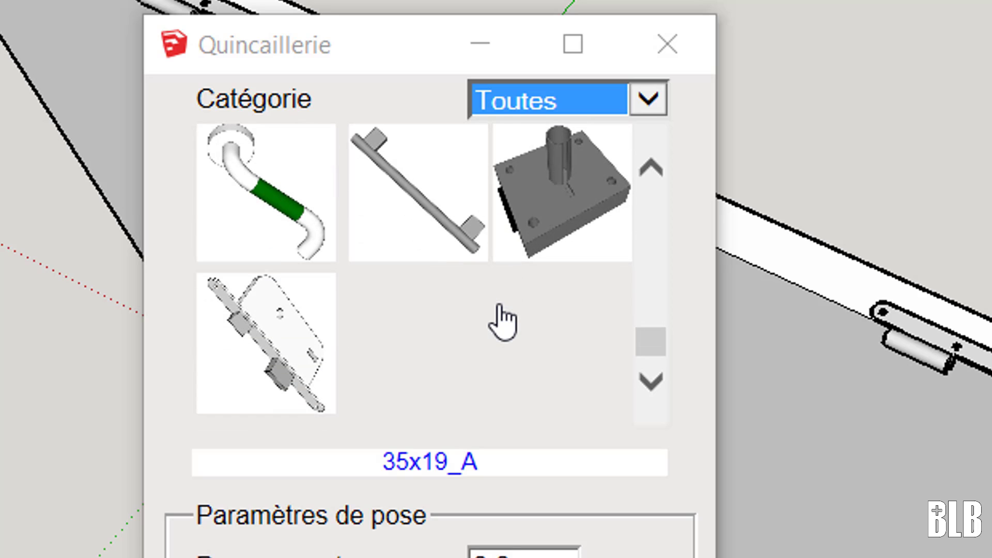